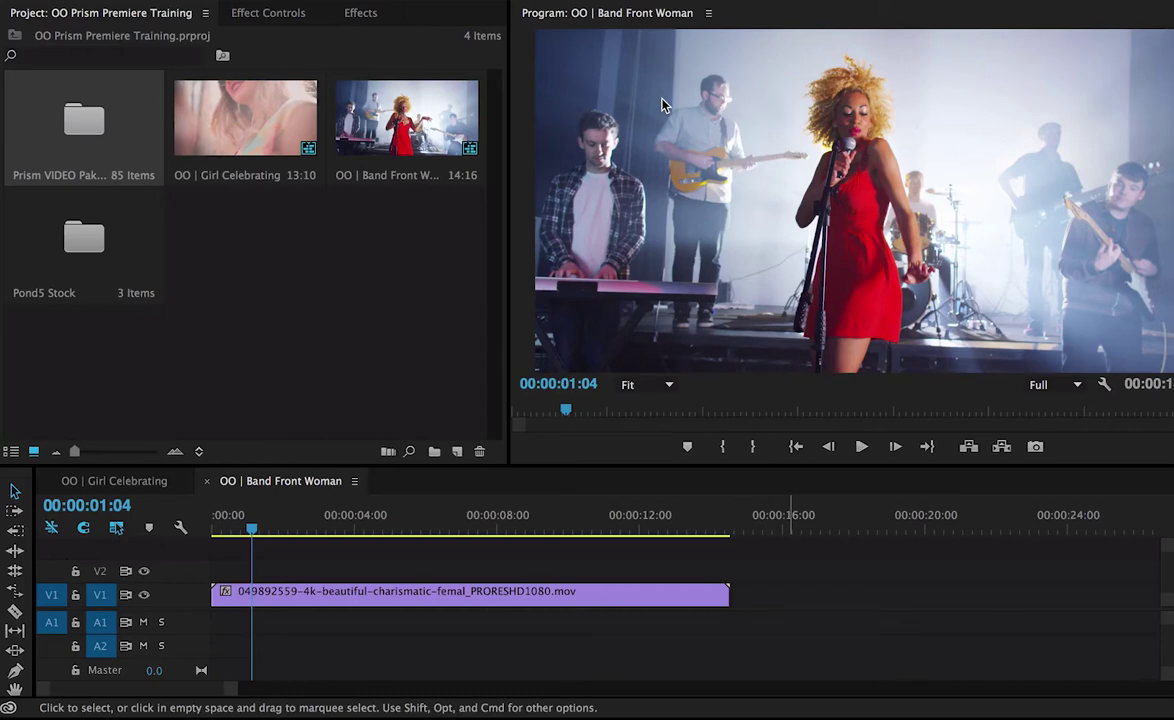
# Step: Play back the band sequence, then open the Prism VIDEO Pak (2k) bin to browse its FINALS_Sub clips
pyautogui.click(220, 526)
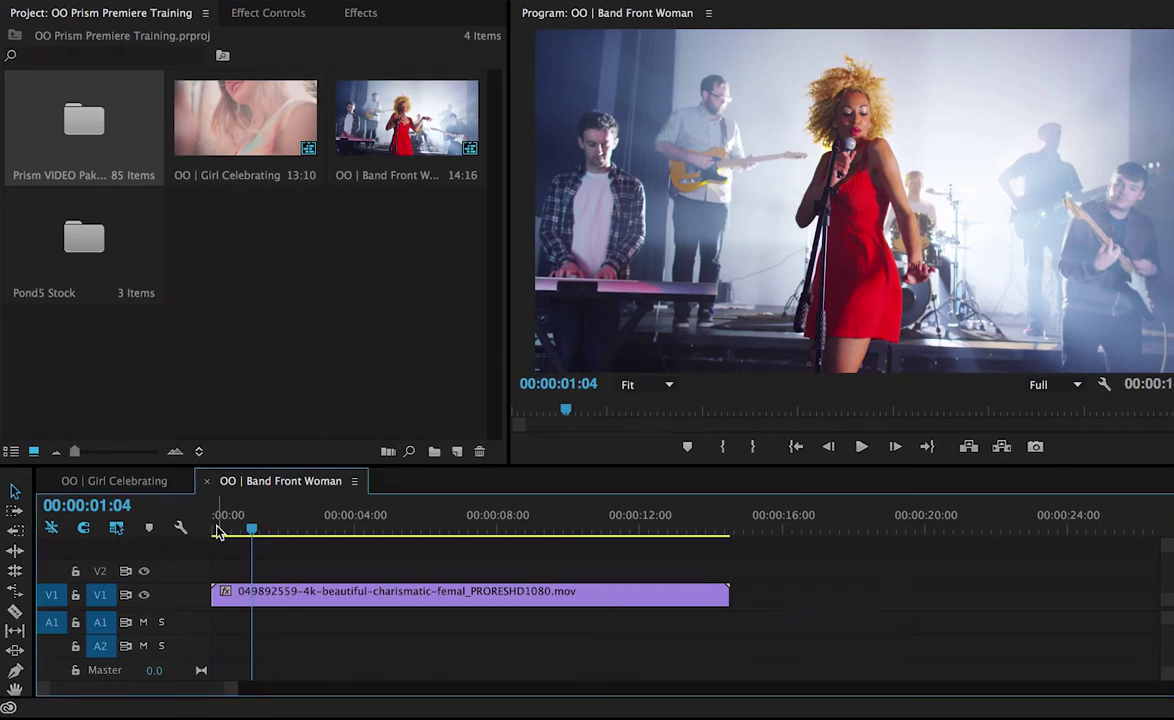
pyautogui.press('space')
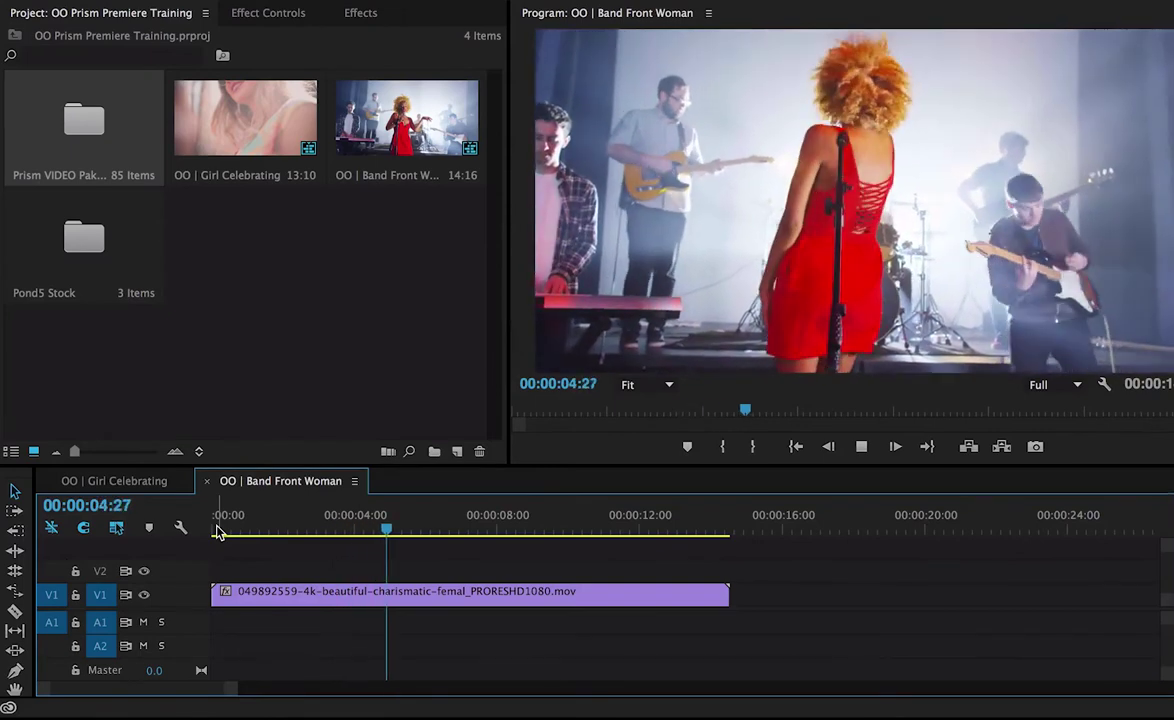
pyautogui.press('space')
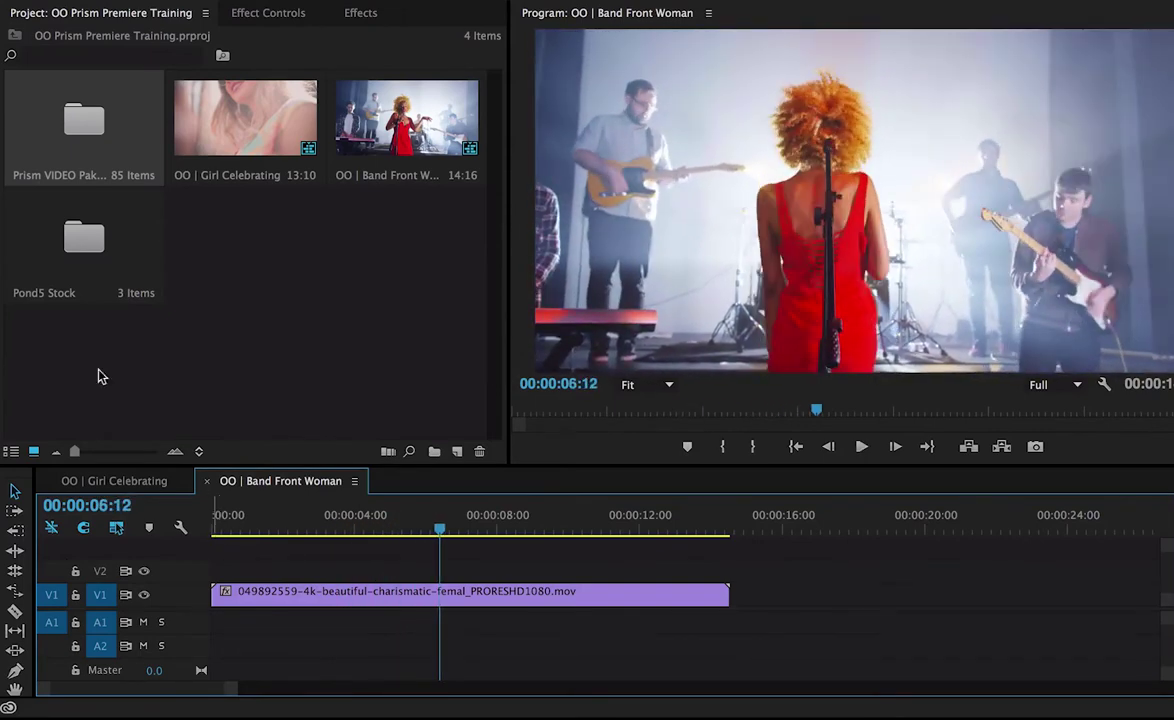
pyautogui.doubleClick(71, 139)
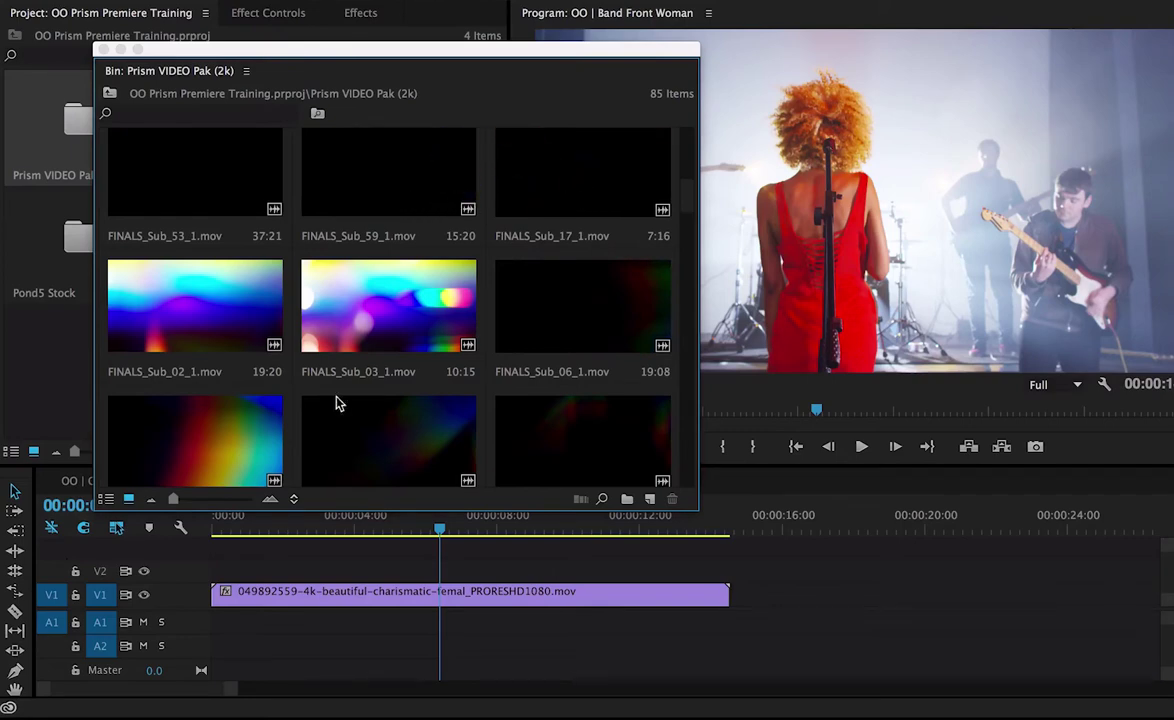
pyautogui.click(688, 250)
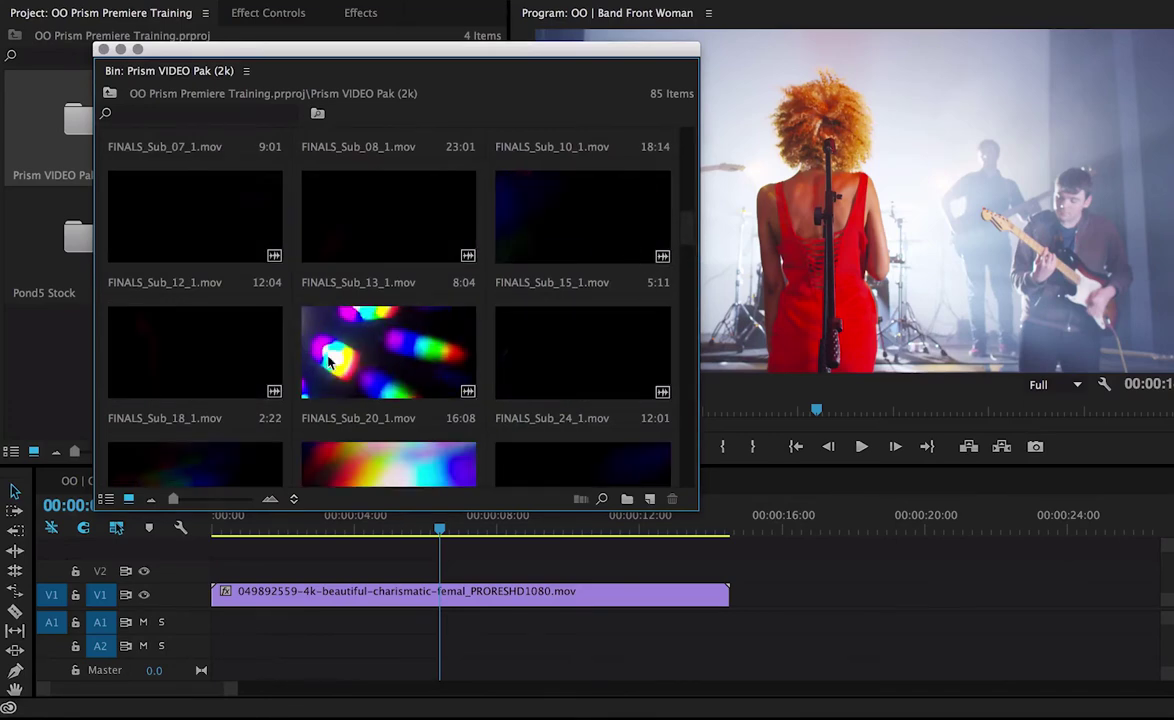
# Step: Place FINALS_Sub_20_1.mov on V2 above the band clip, delete its A2 audio, and preview
pyautogui.moveTo(333, 312); pyautogui.dragTo(216, 572)
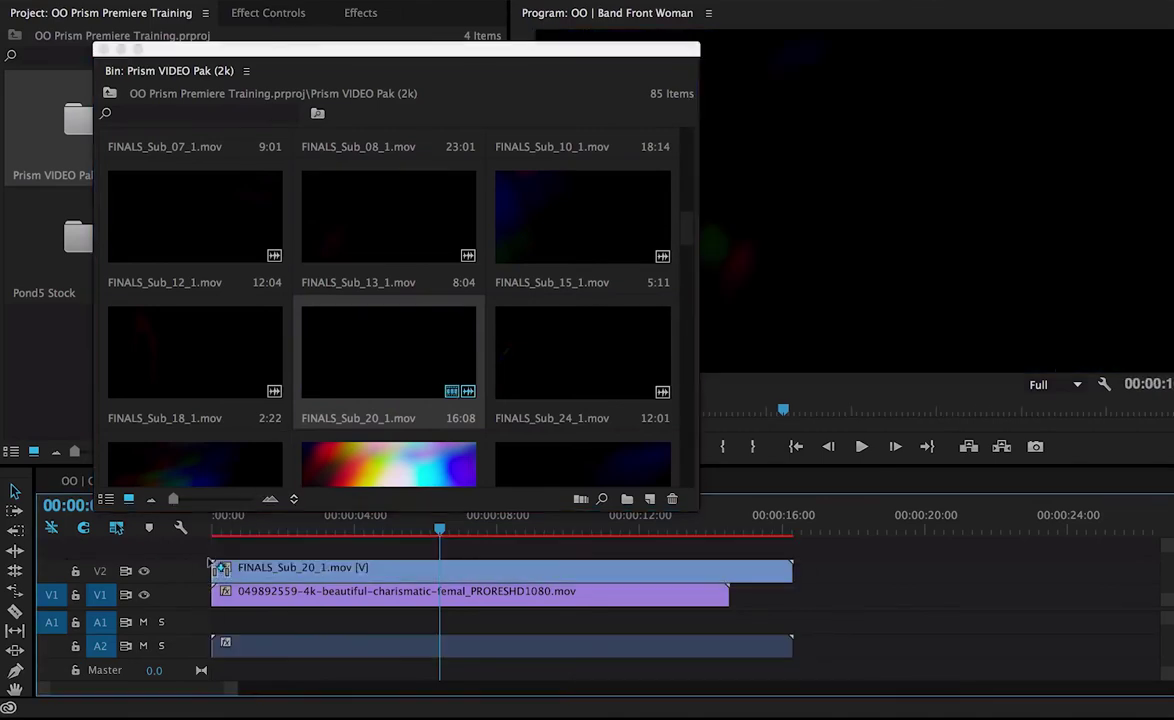
pyautogui.click(103, 49)
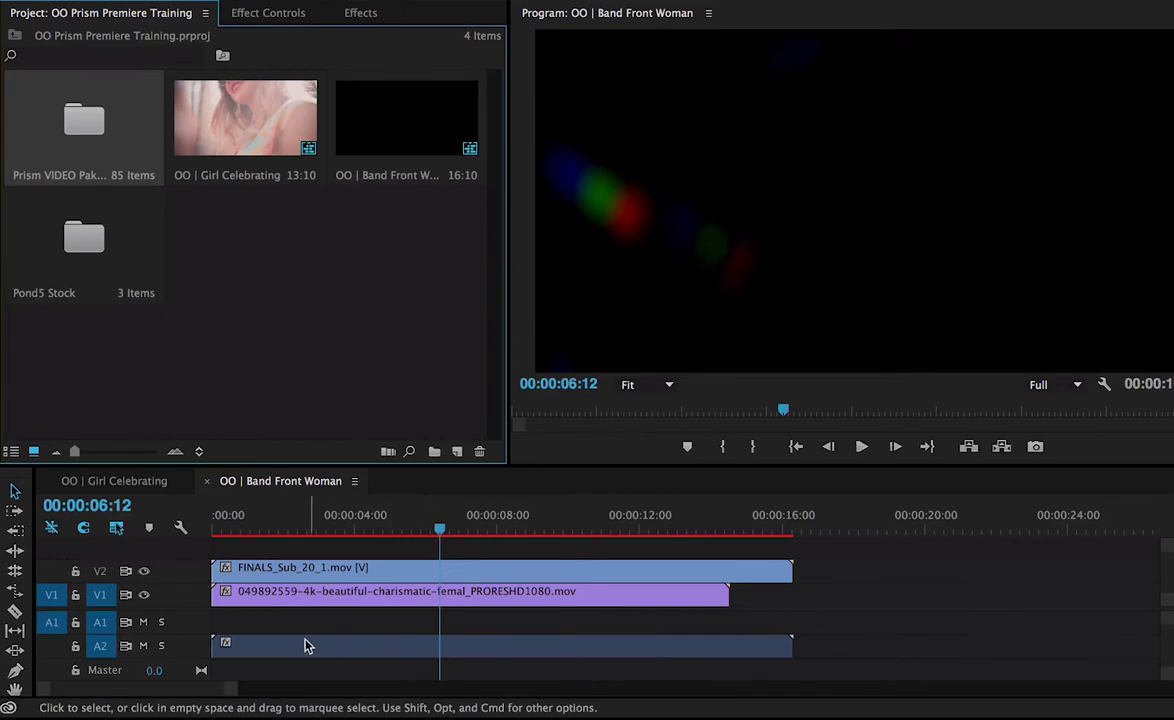
pyautogui.click(389, 654)
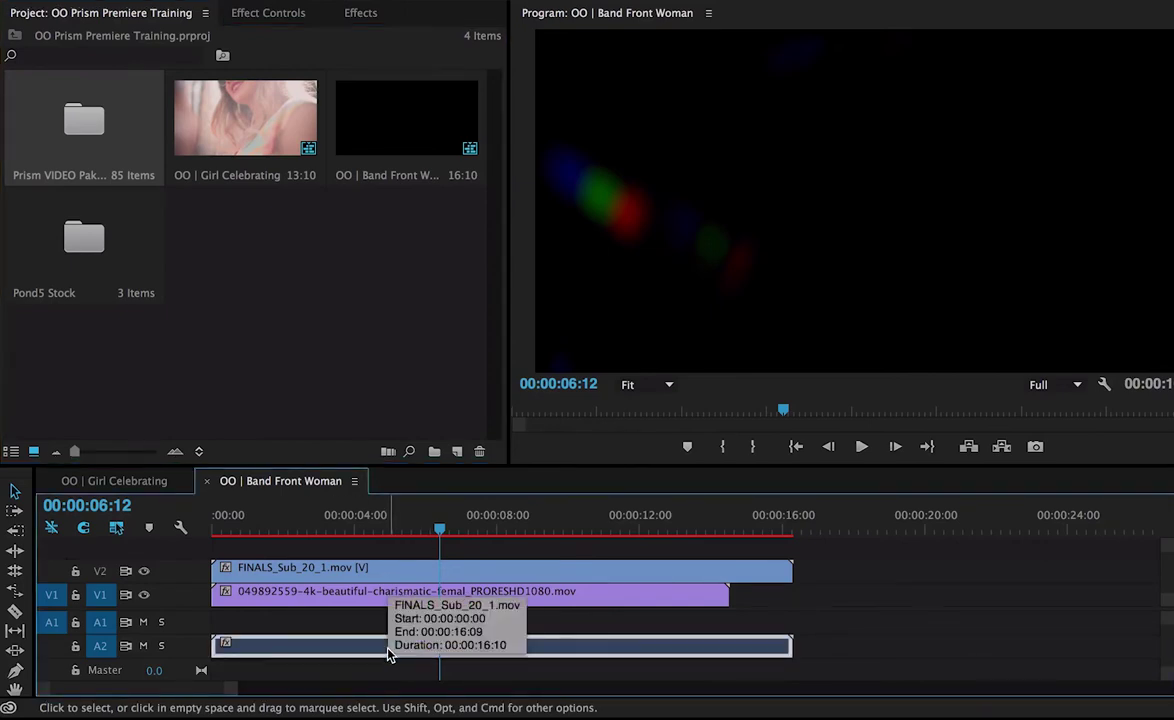
pyautogui.press('Delete')
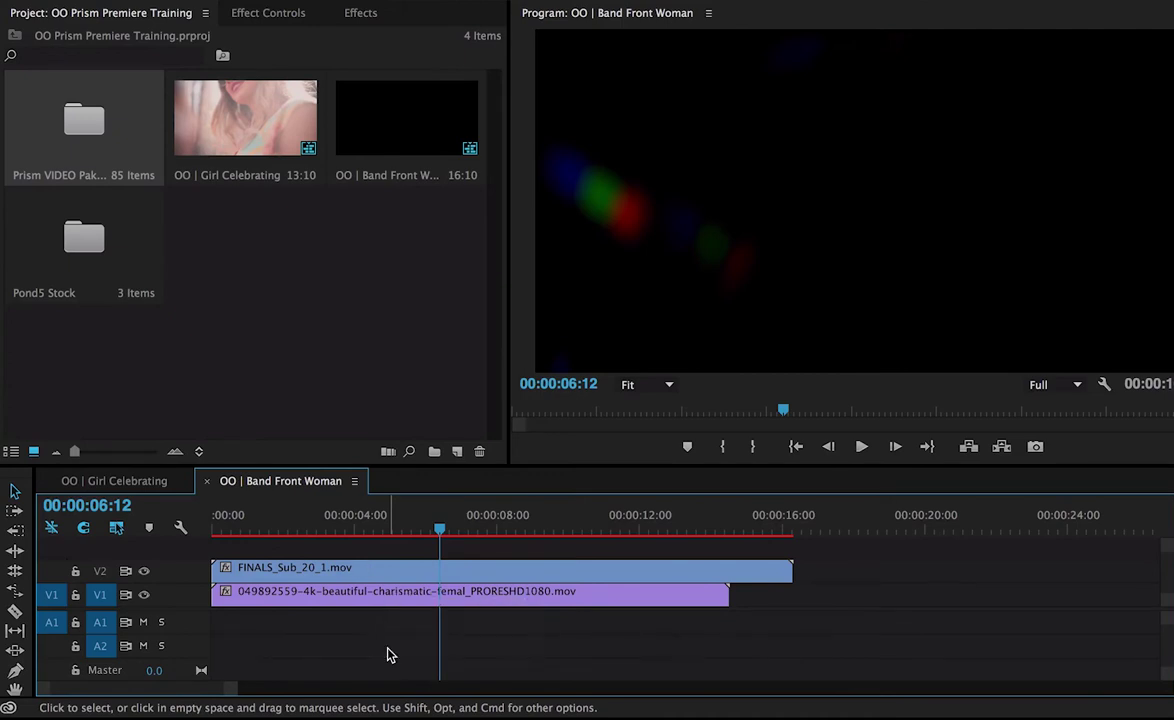
pyautogui.click(239, 533)
pyautogui.press('space')
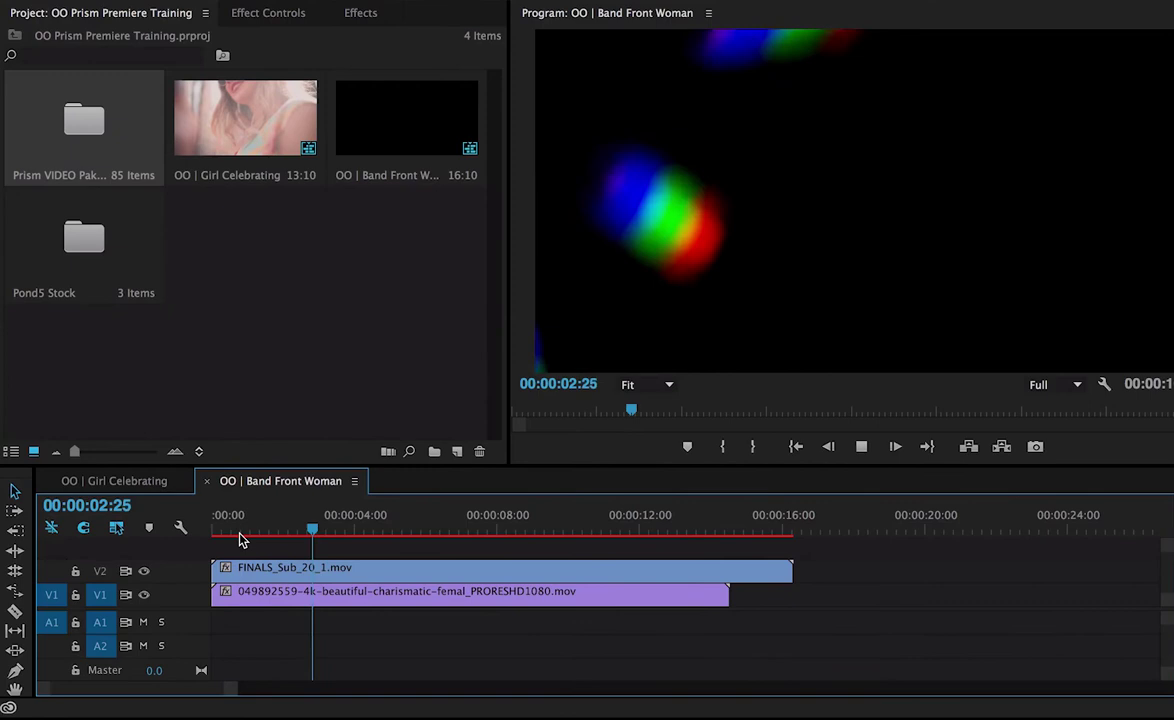
# Step: Set the FINALS_Sub_20_1 overlay's Opacity blend mode to Screen and preview the result
pyautogui.press('space')
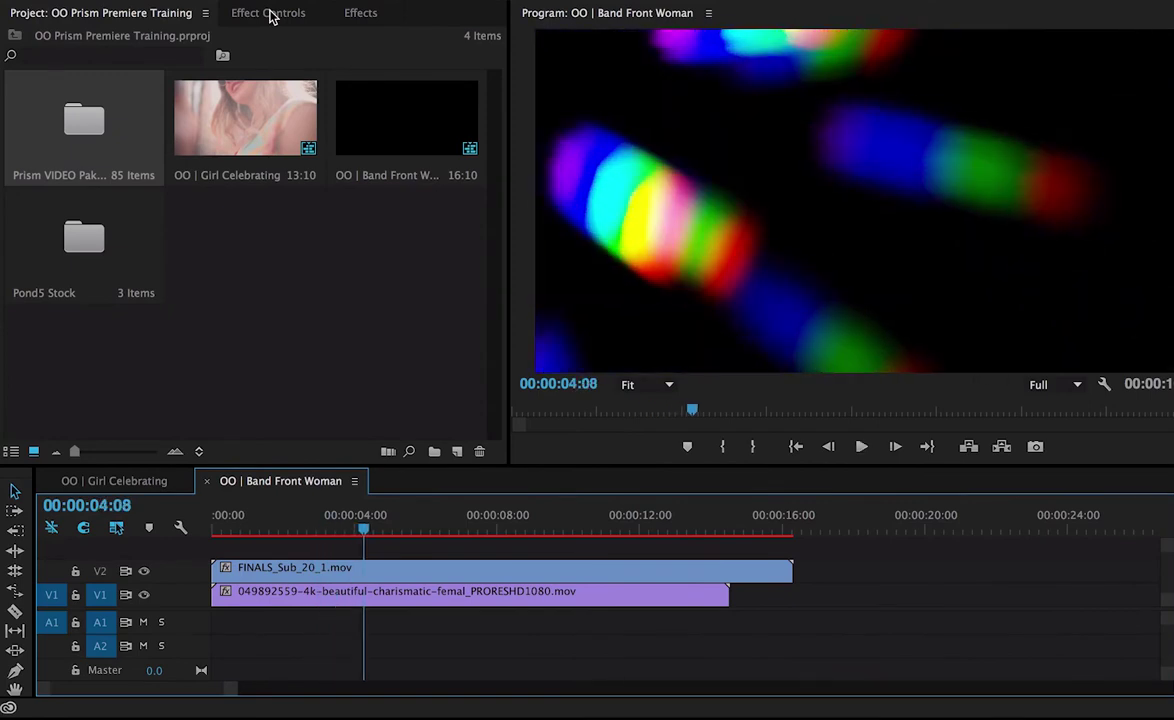
pyautogui.click(268, 14)
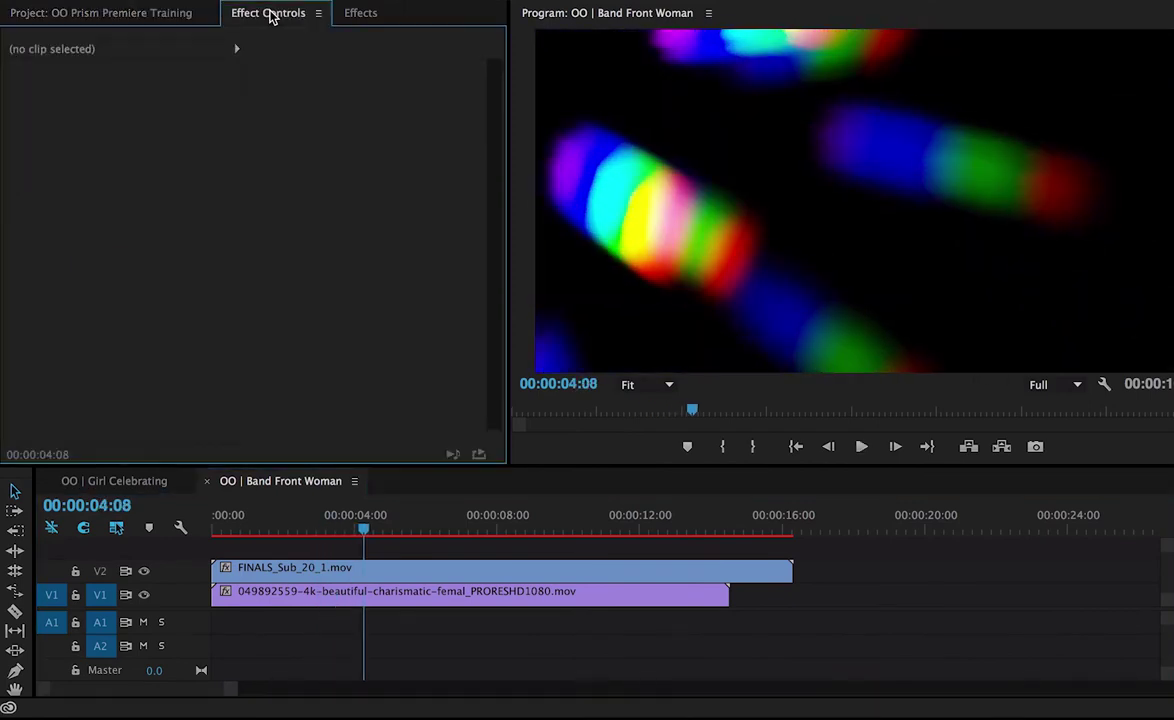
pyautogui.click(350, 578)
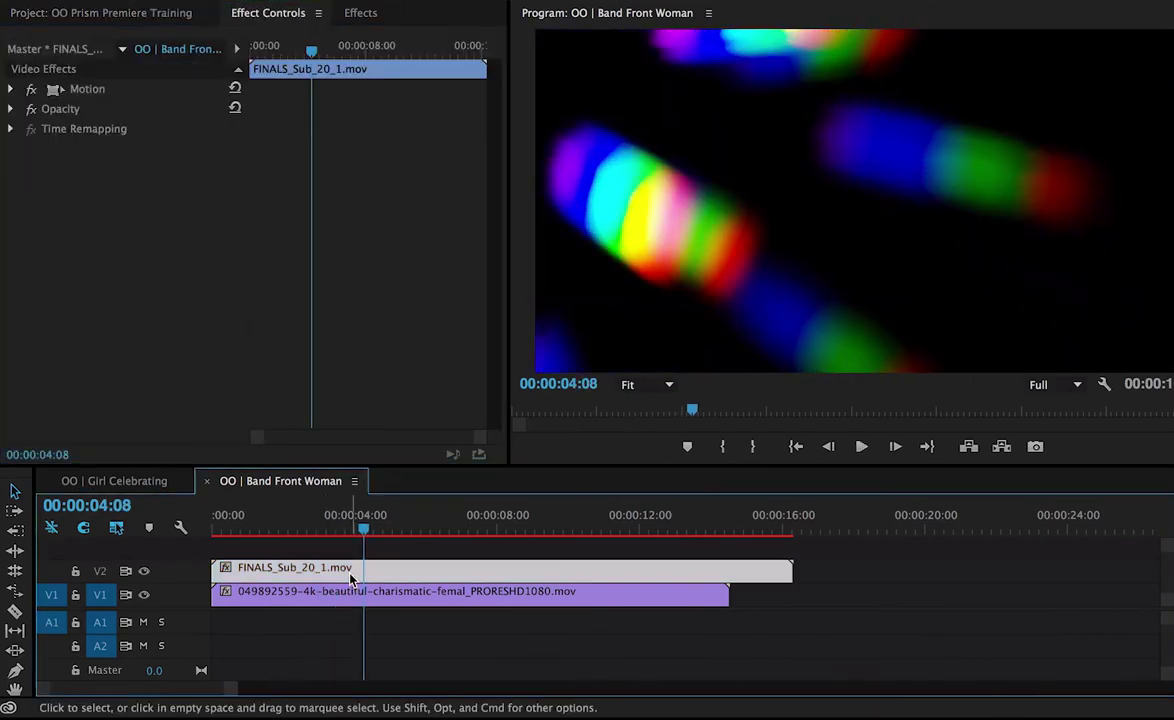
pyautogui.click(11, 110)
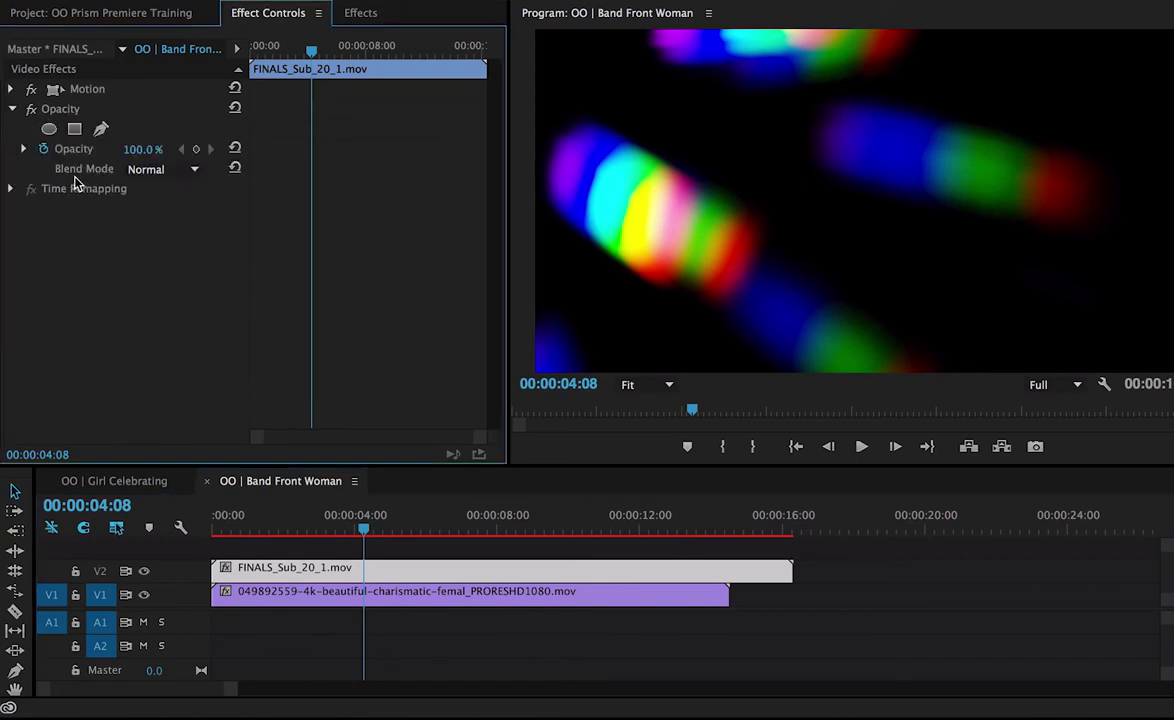
pyautogui.click(156, 172)
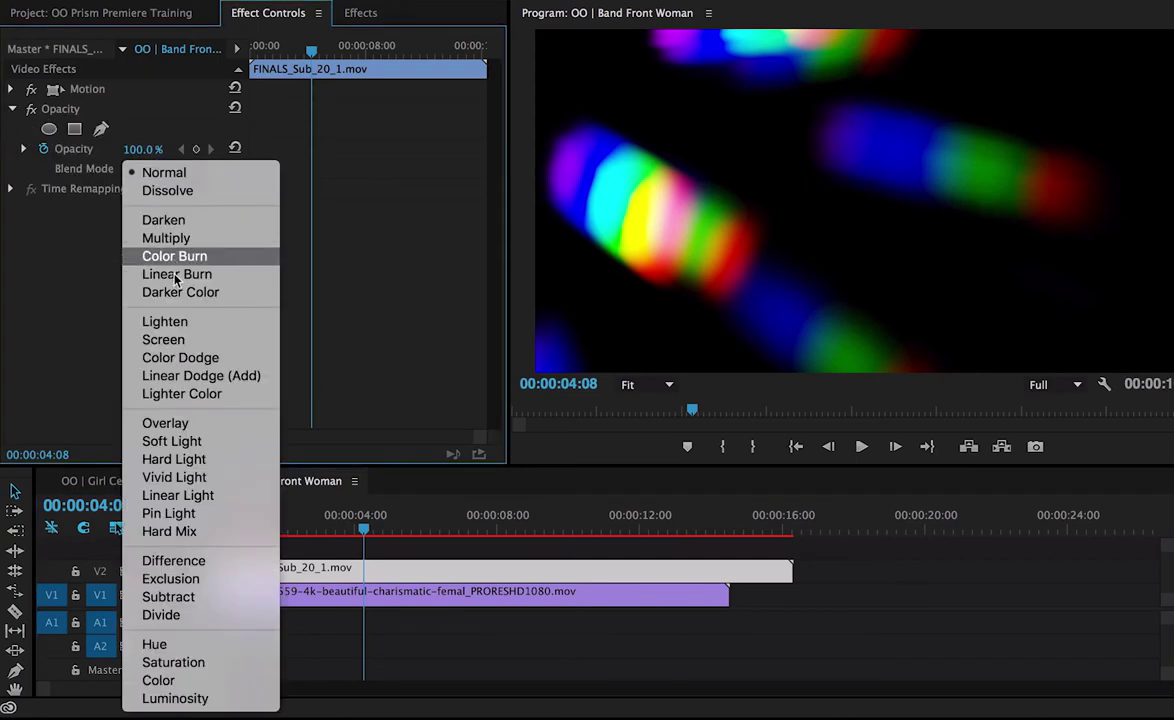
pyautogui.click(163, 340)
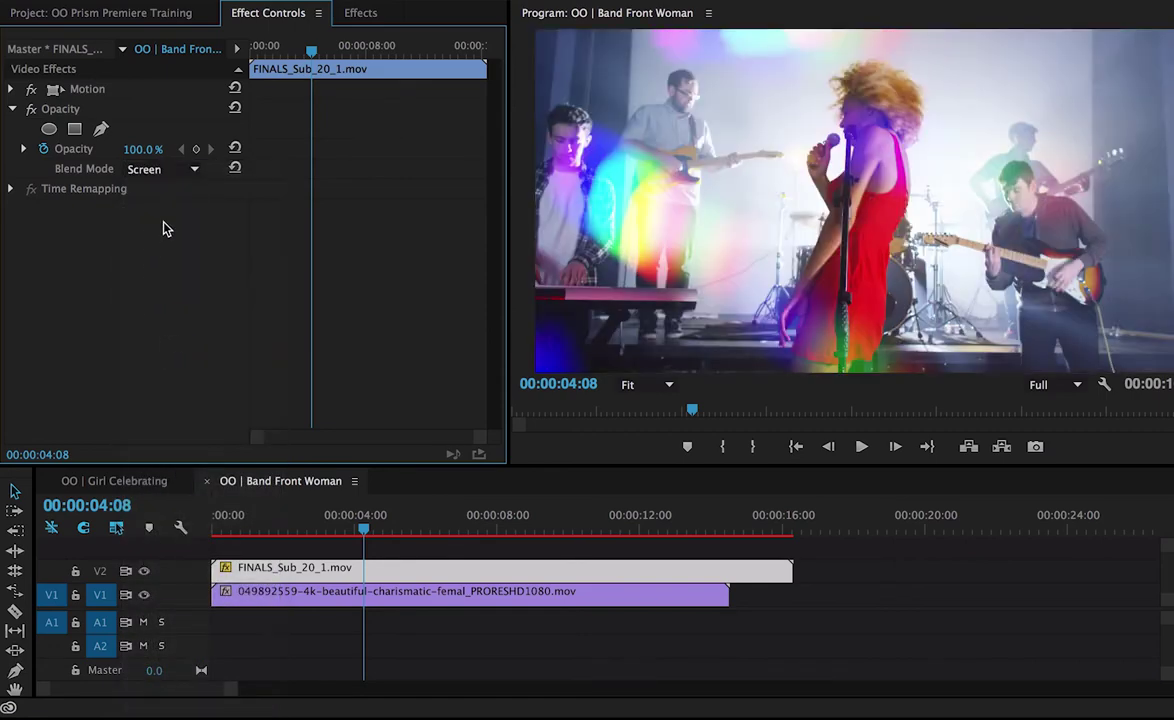
pyautogui.click(224, 512)
pyautogui.press('space')
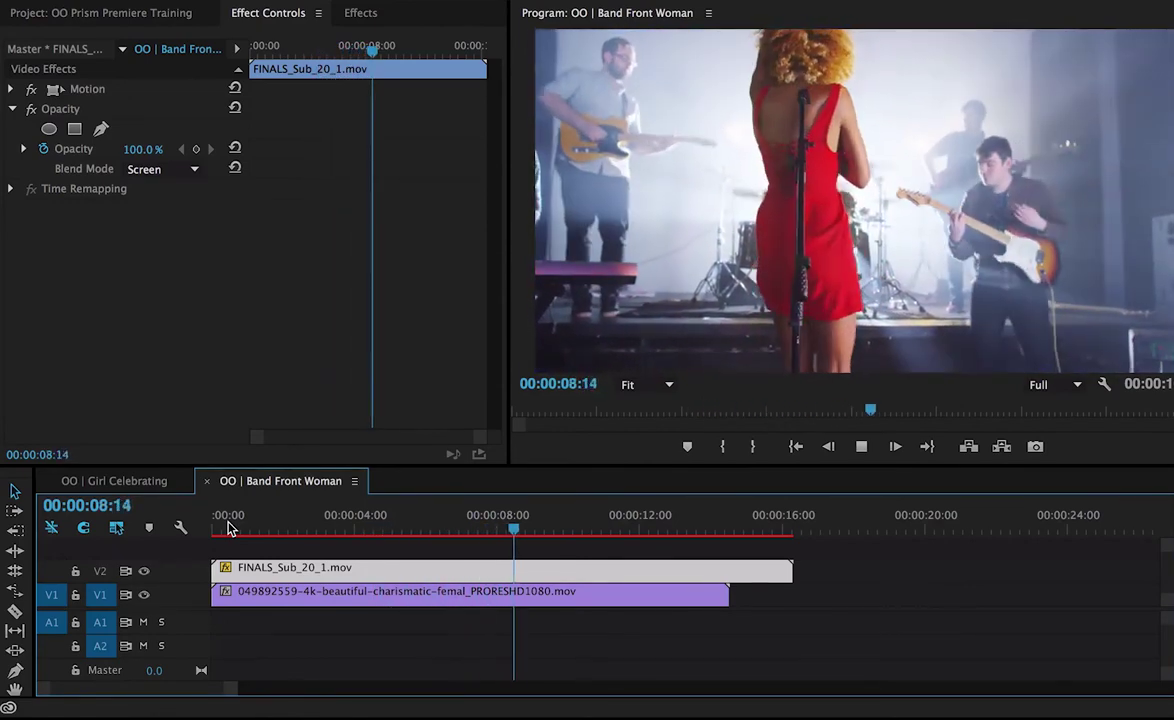
pyautogui.press('space')
# Step: Open the Girl Celebrating sequence and preview it from the start
pyautogui.click(128, 13)
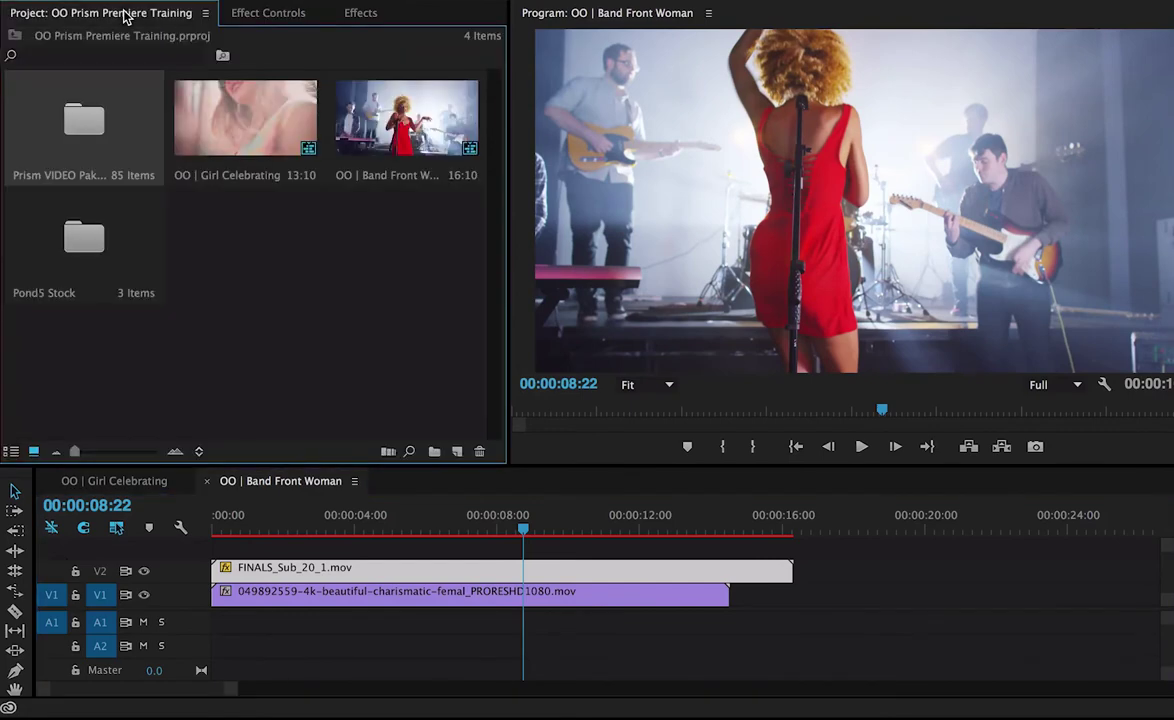
pyautogui.doubleClick(238, 120)
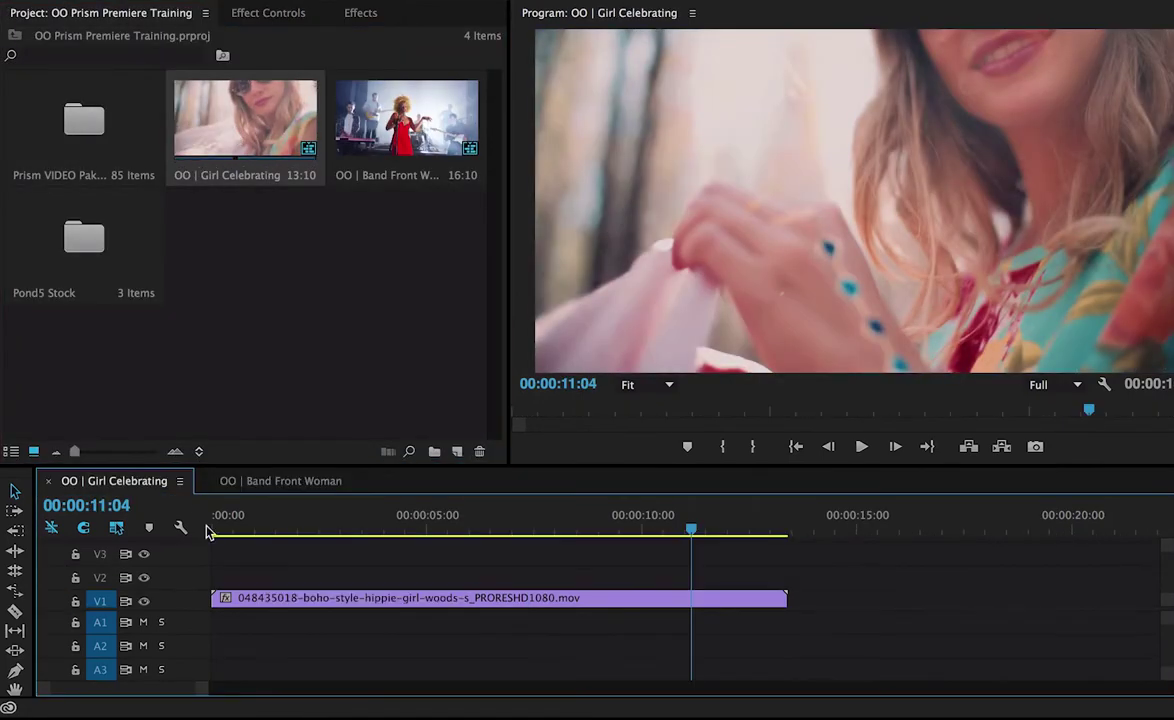
pyautogui.click(253, 538)
pyautogui.press('space')
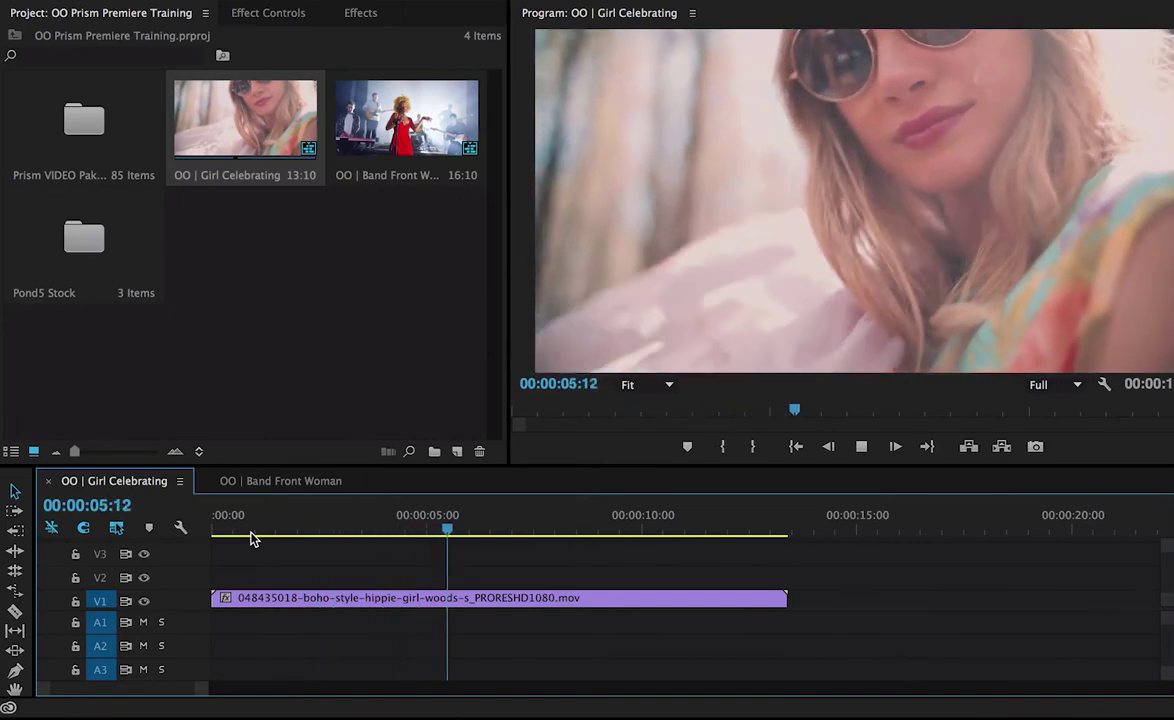
pyautogui.press('space')
# Step: In the Prism VIDEO Pak (2k) bin, scroll down and select FINALS_Sub_34_1.mov
pyautogui.doubleClick(84, 125)
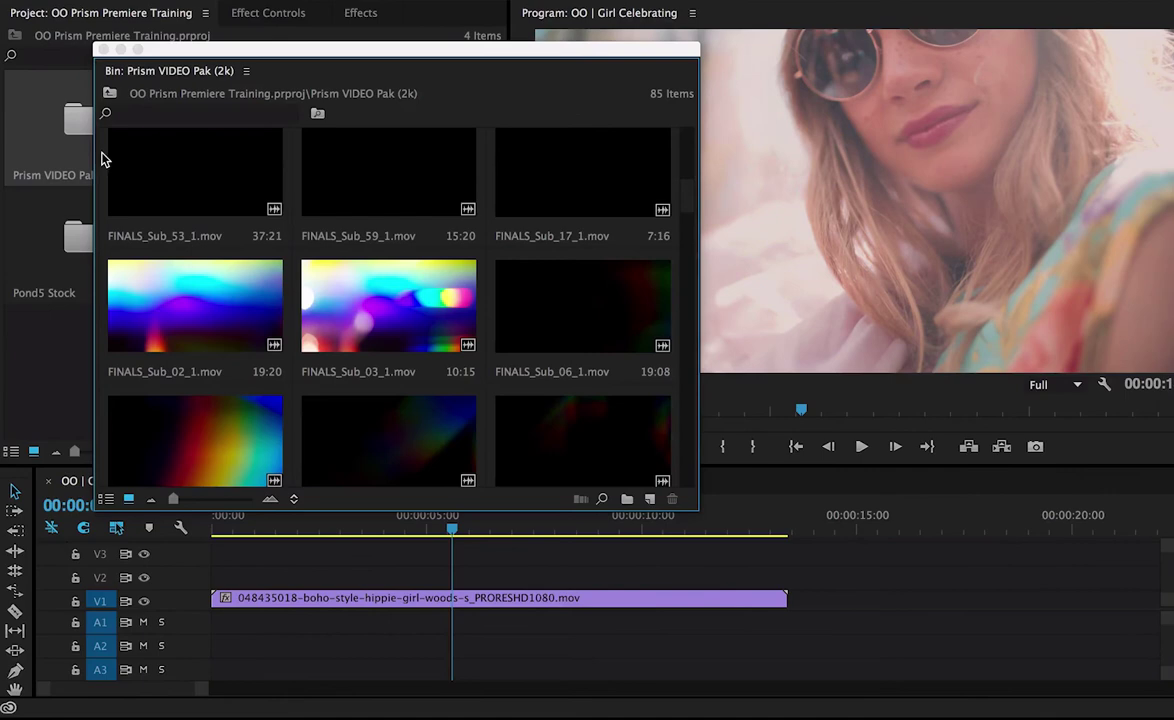
pyautogui.scroll(-5, 692, 373)
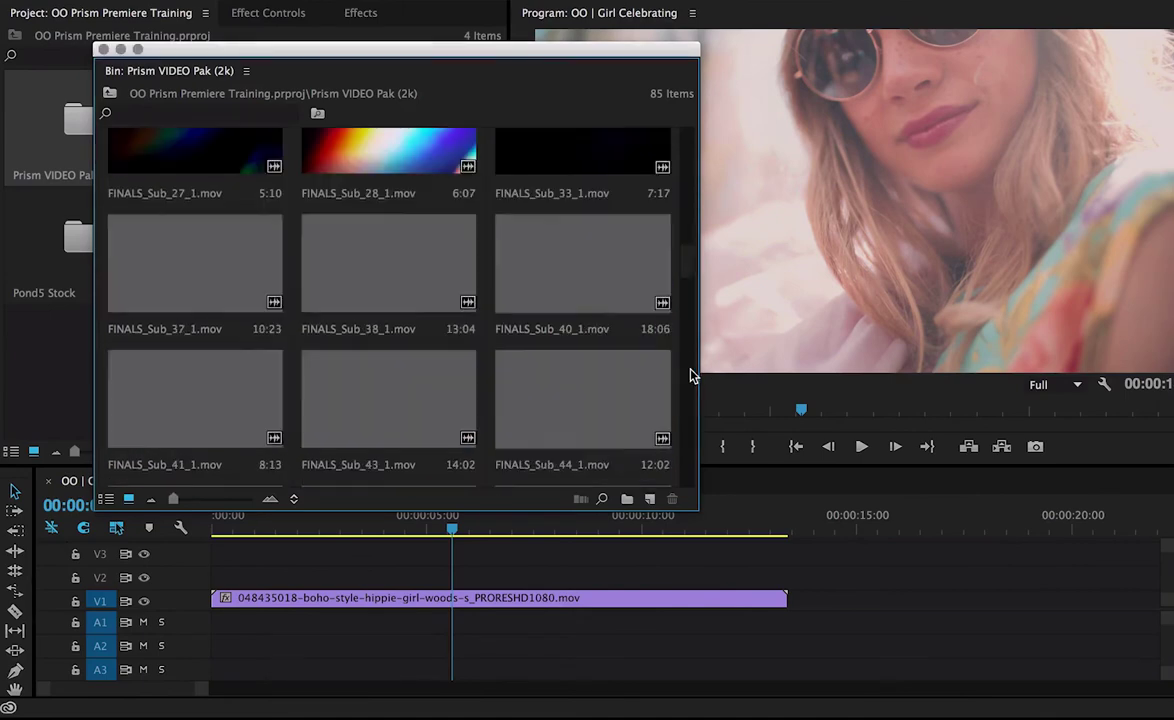
pyautogui.scroll(-5, 692, 373)
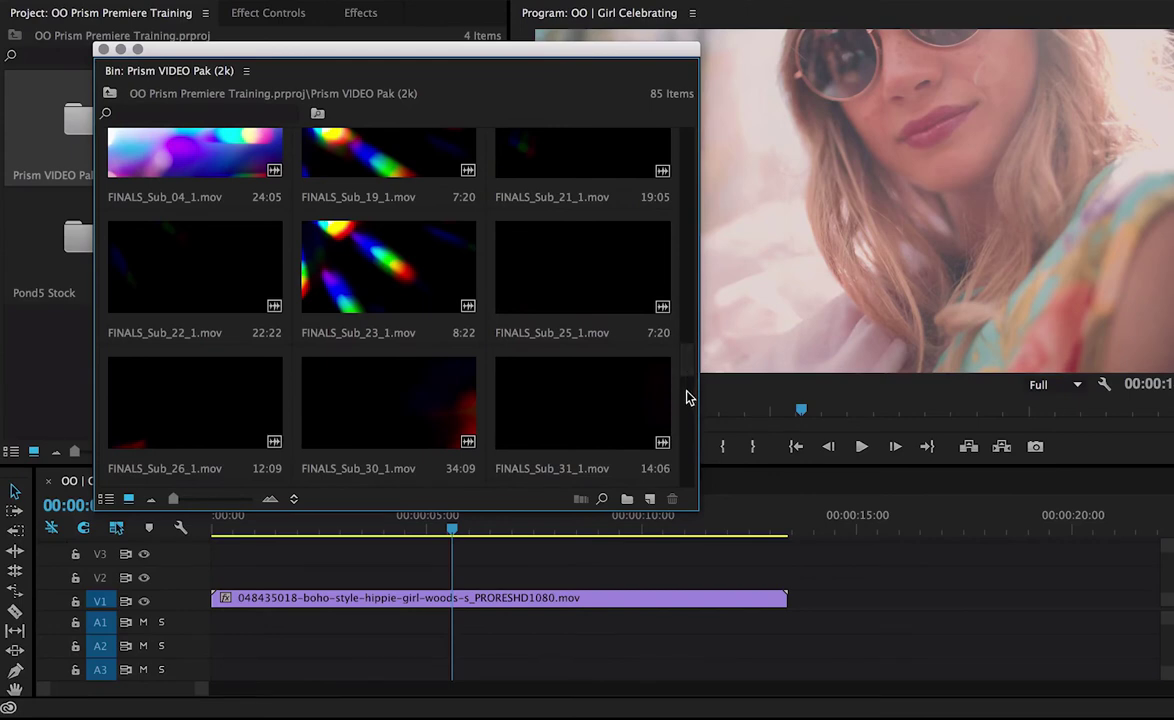
pyautogui.scroll(-3, 686, 393)
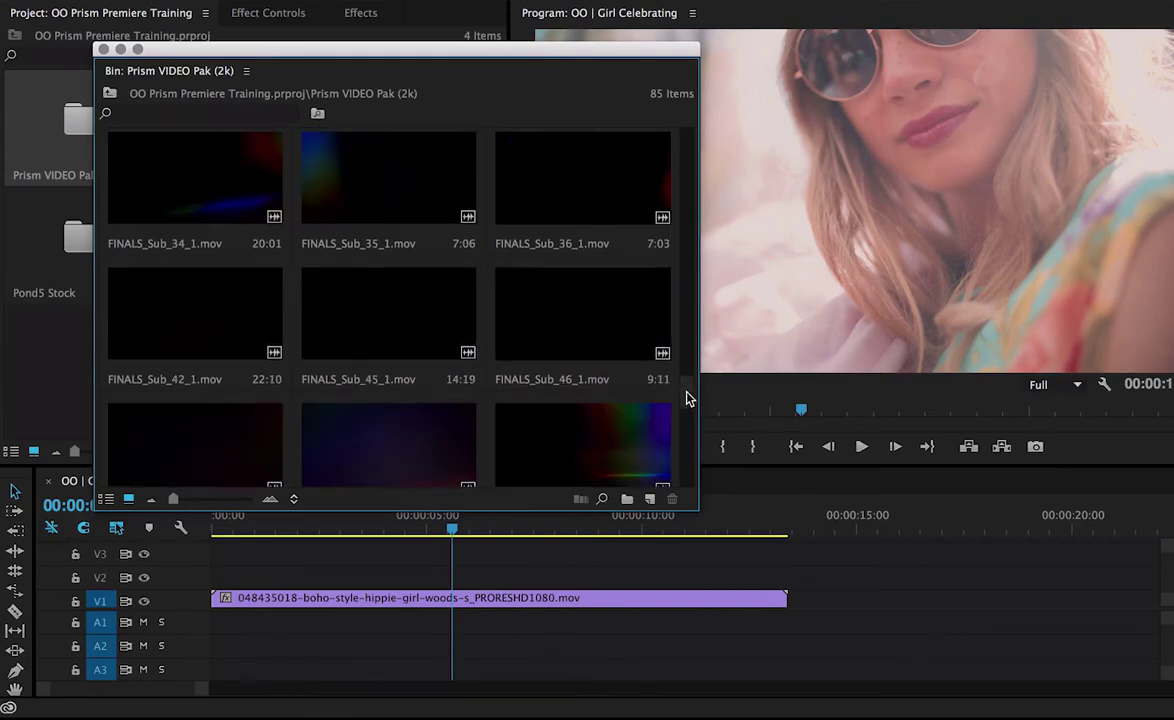
pyautogui.click(150, 178)
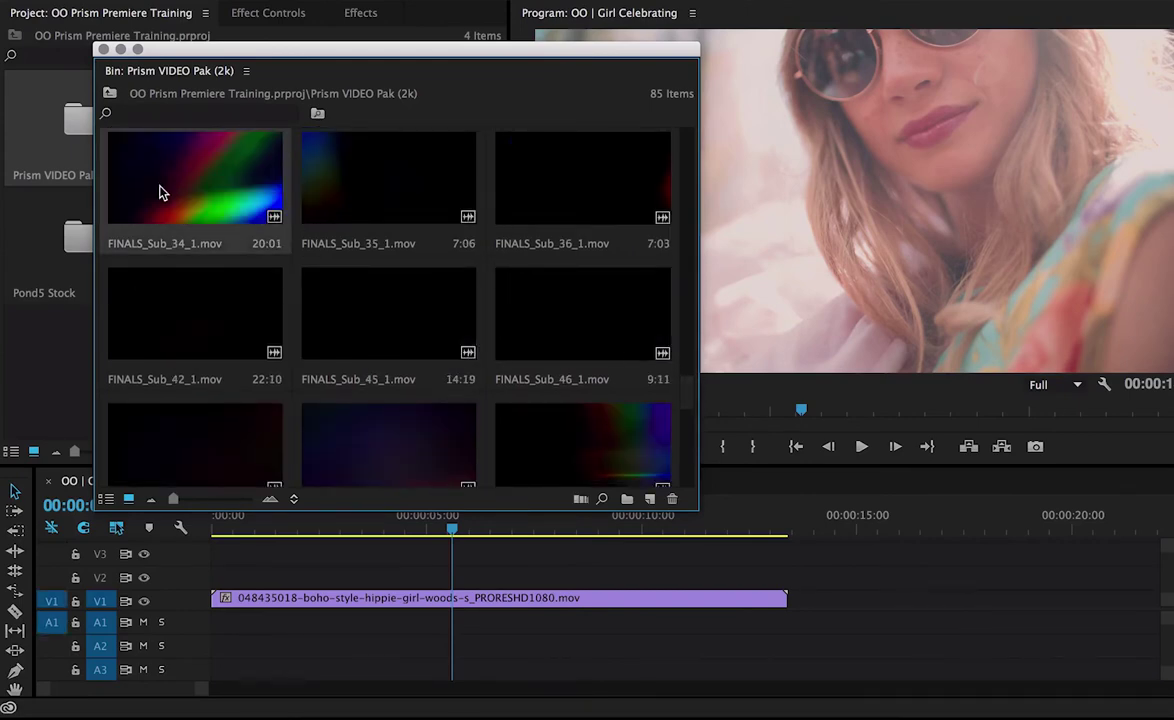
# Step: Place FINALS_Sub_34_1.mov on V2 above the girl clip and delete its A2 audio
pyautogui.moveTo(265, 429); pyautogui.dragTo(265, 577)
pyautogui.click(103, 49)
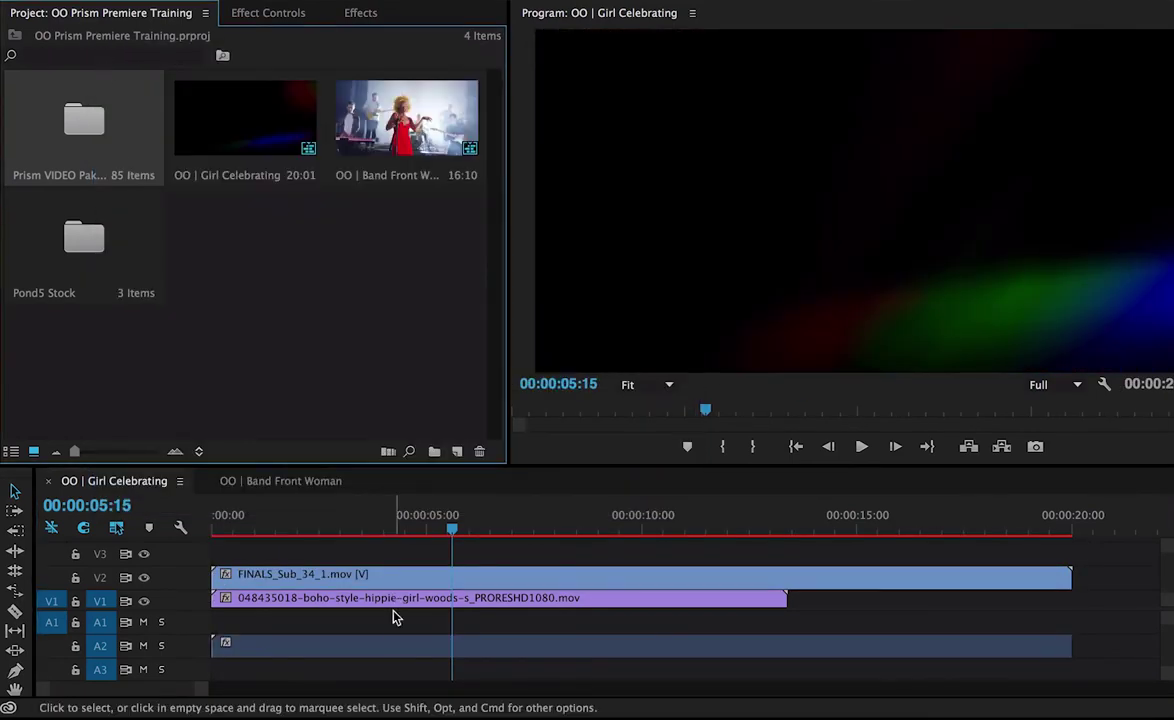
pyautogui.keyDown('alt'); pyautogui.click(392, 659); pyautogui.keyUp('alt')
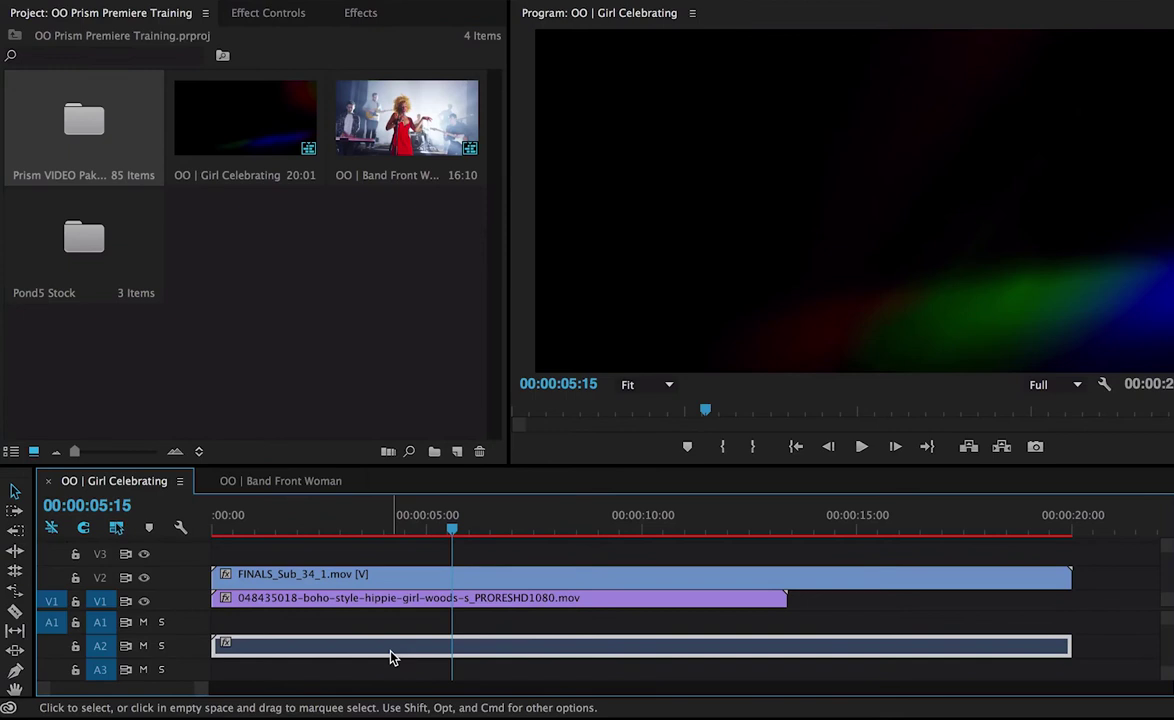
pyautogui.press('Delete')
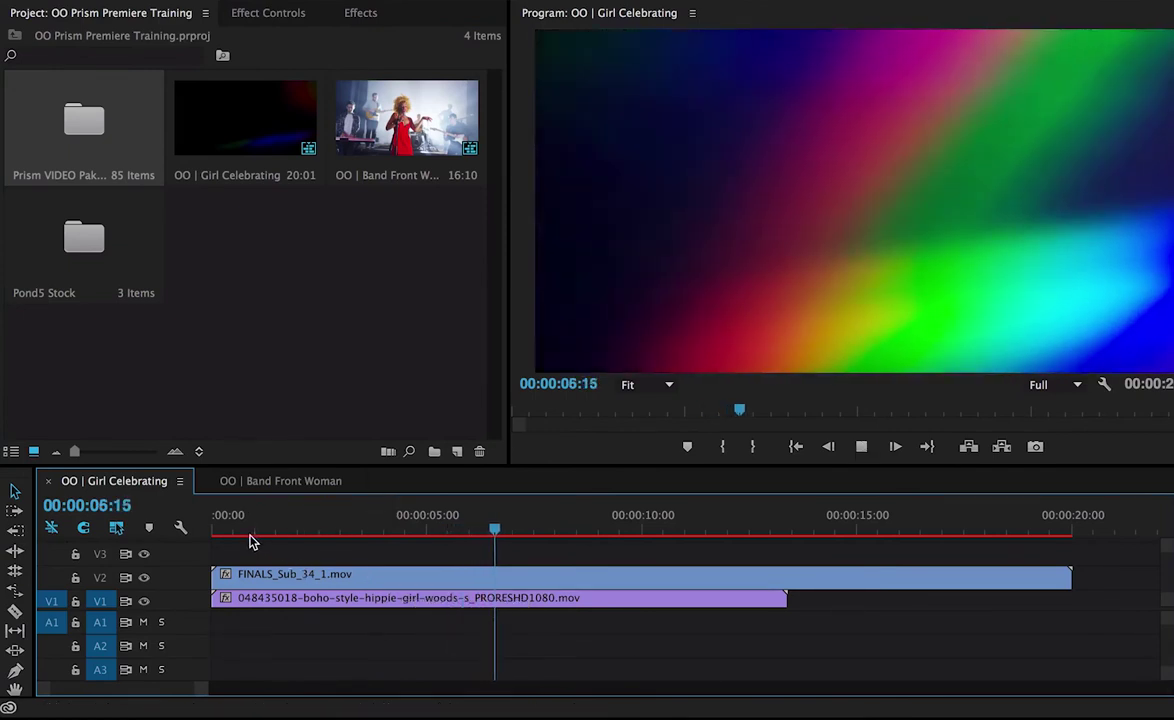
# Step: Set the FINALS_Sub_34_1 overlay's Opacity blend mode to Screen and preview it
pyautogui.press('space')
pyautogui.click(276, 21)
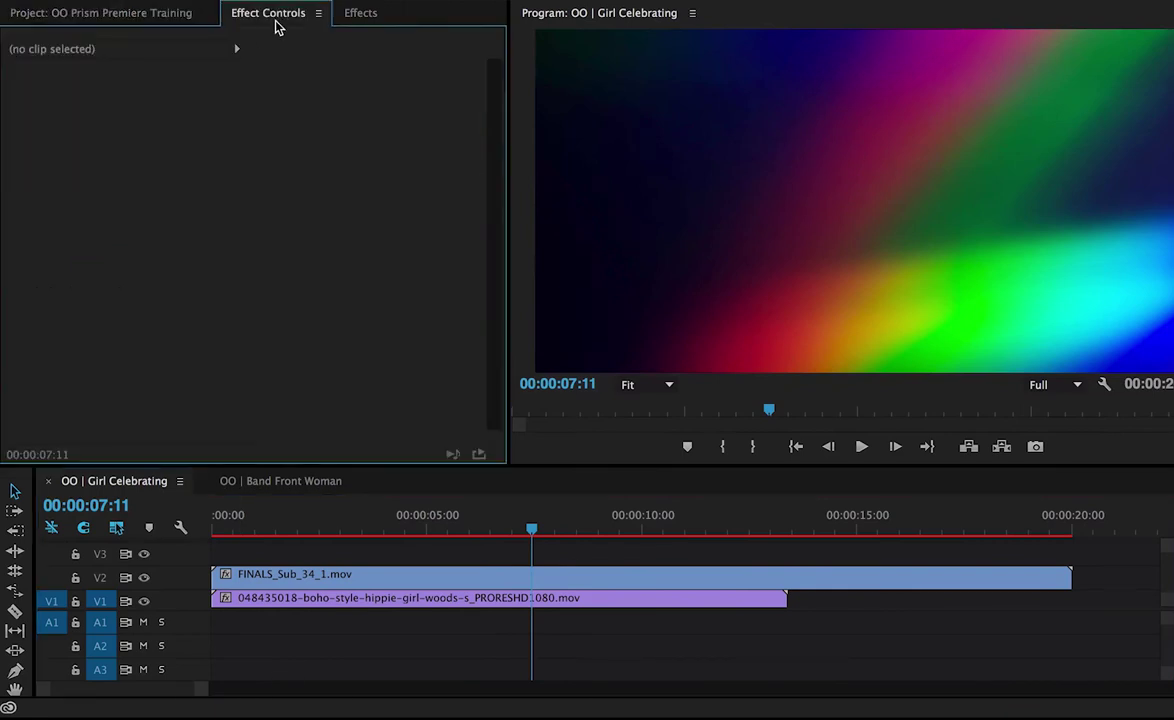
pyautogui.click(357, 575)
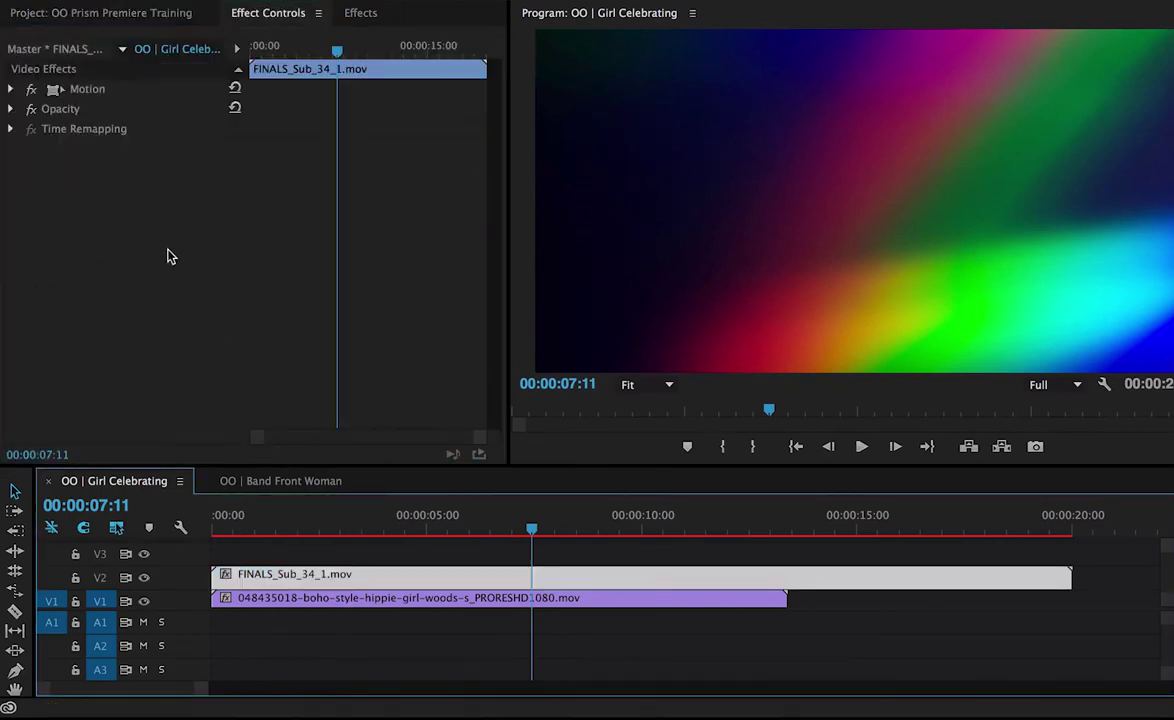
pyautogui.click(10, 109)
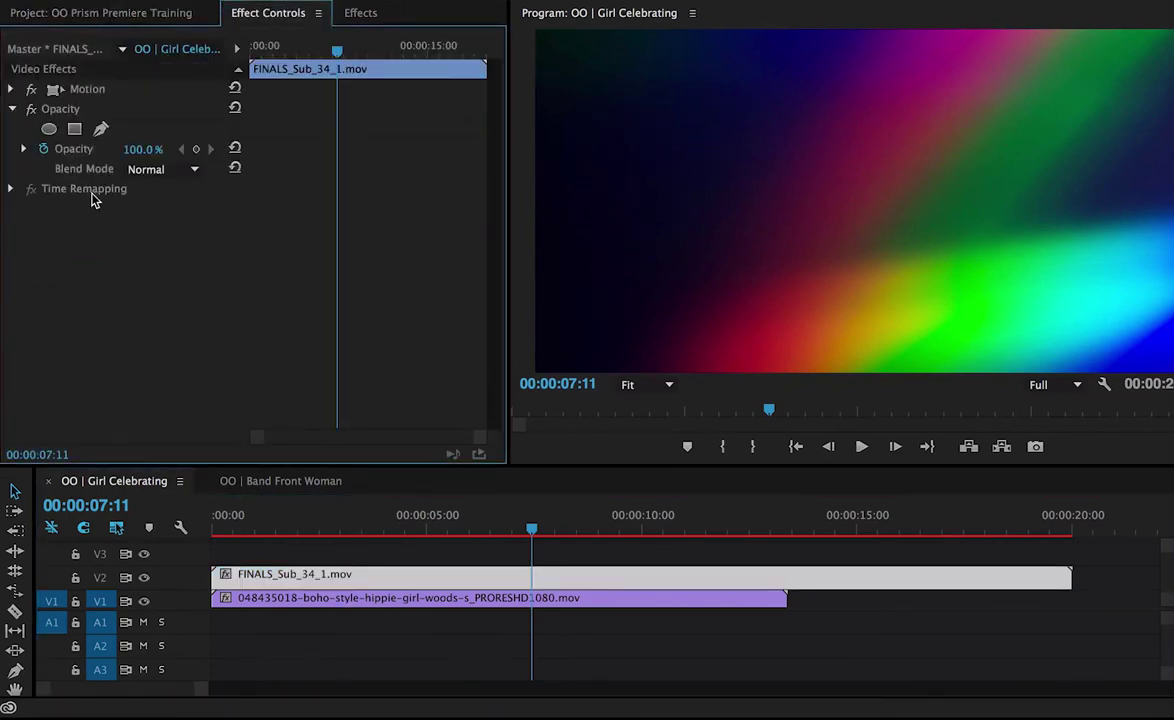
pyautogui.click(152, 171)
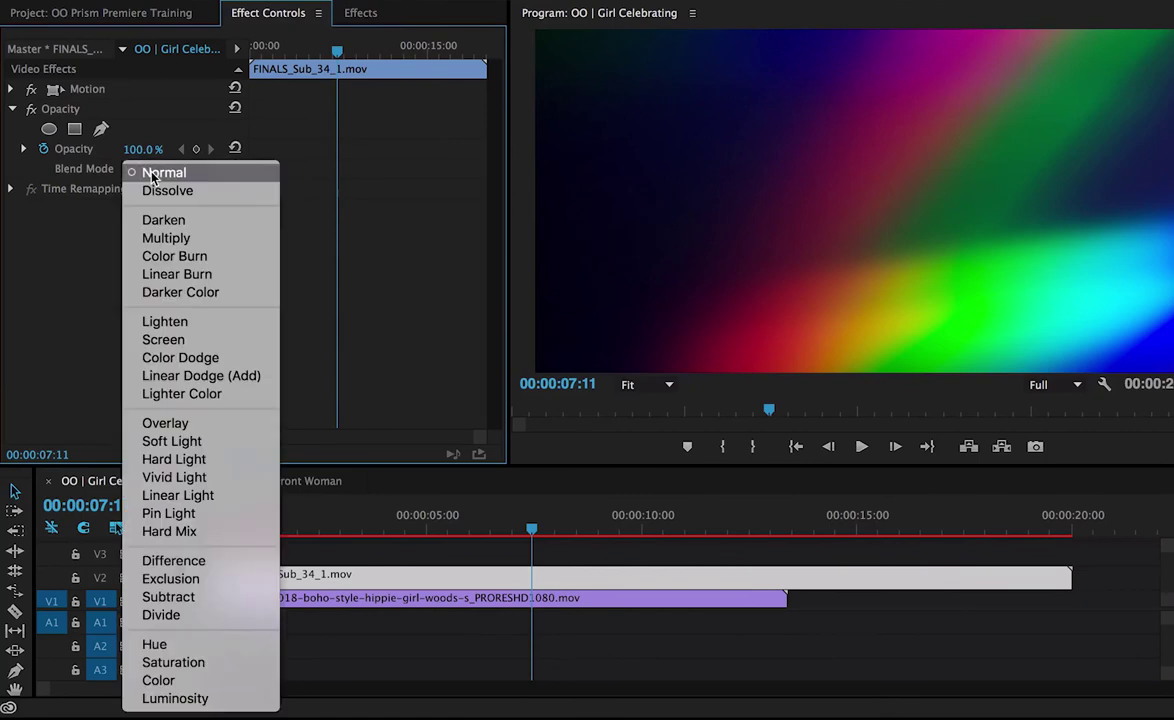
pyautogui.click(163, 339)
pyautogui.click(226, 531)
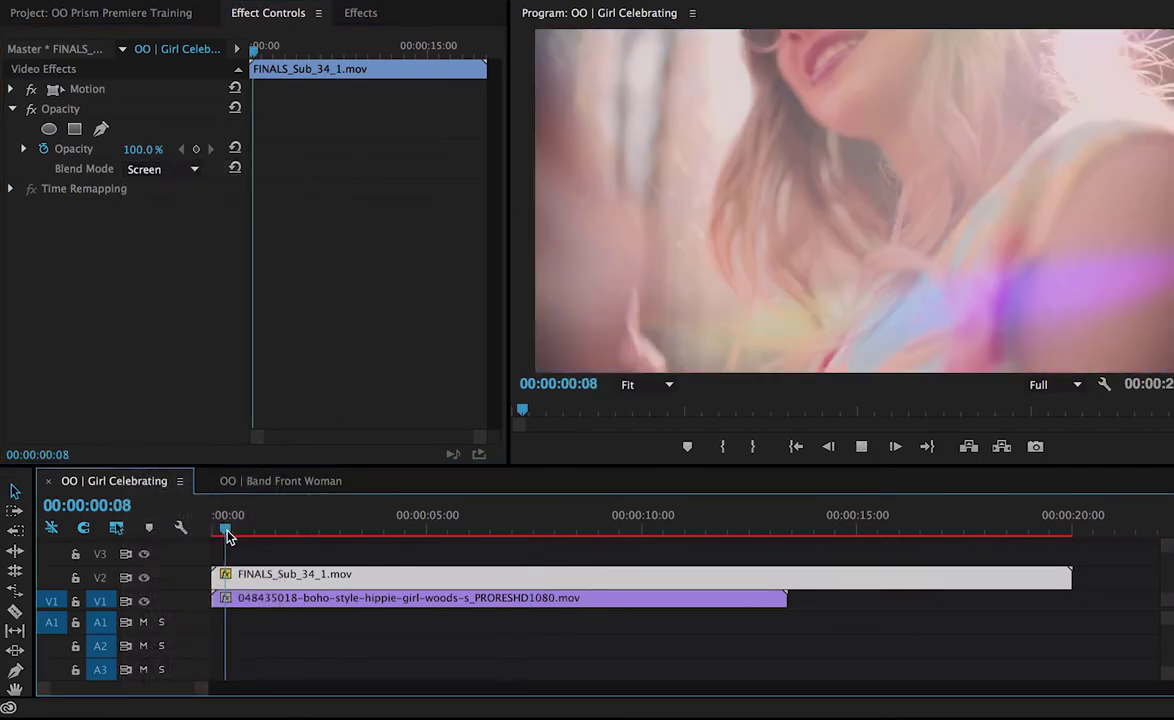
pyautogui.press('space')
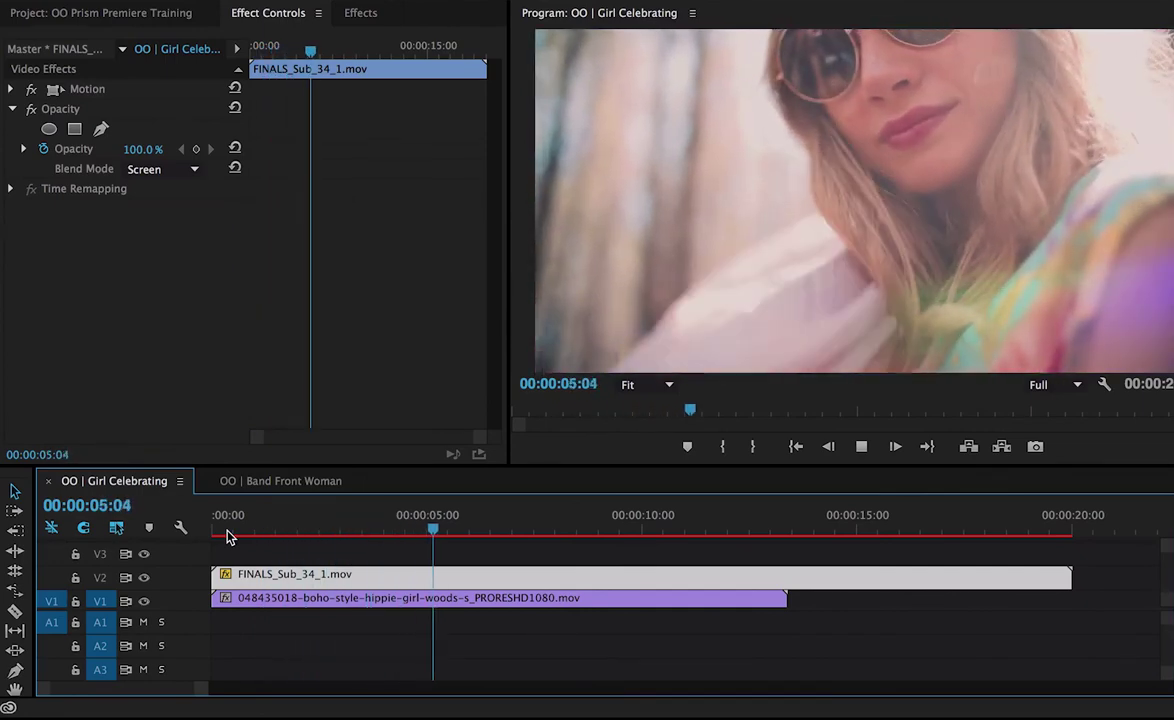
pyautogui.press('space')
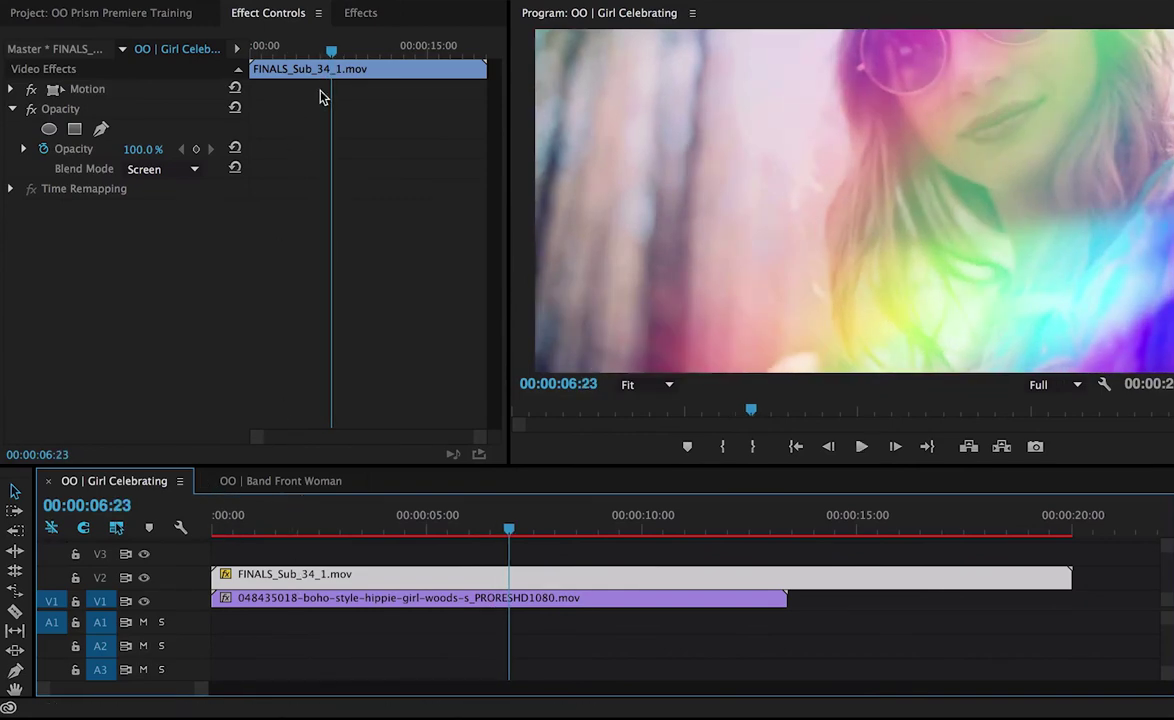
# Step: Find 'flip' in the Effects panel, apply Horizontal Flip to the V2 overlay, and preview
pyautogui.click(362, 14)
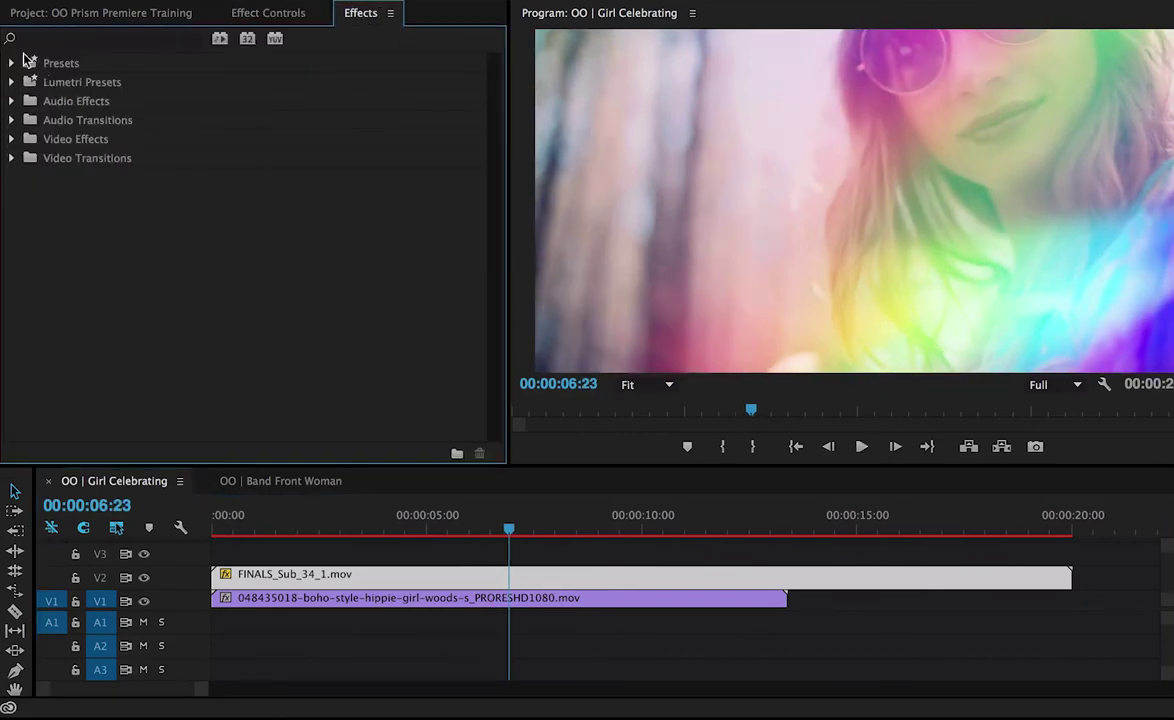
pyautogui.click(46, 40)
pyautogui.write('flip')
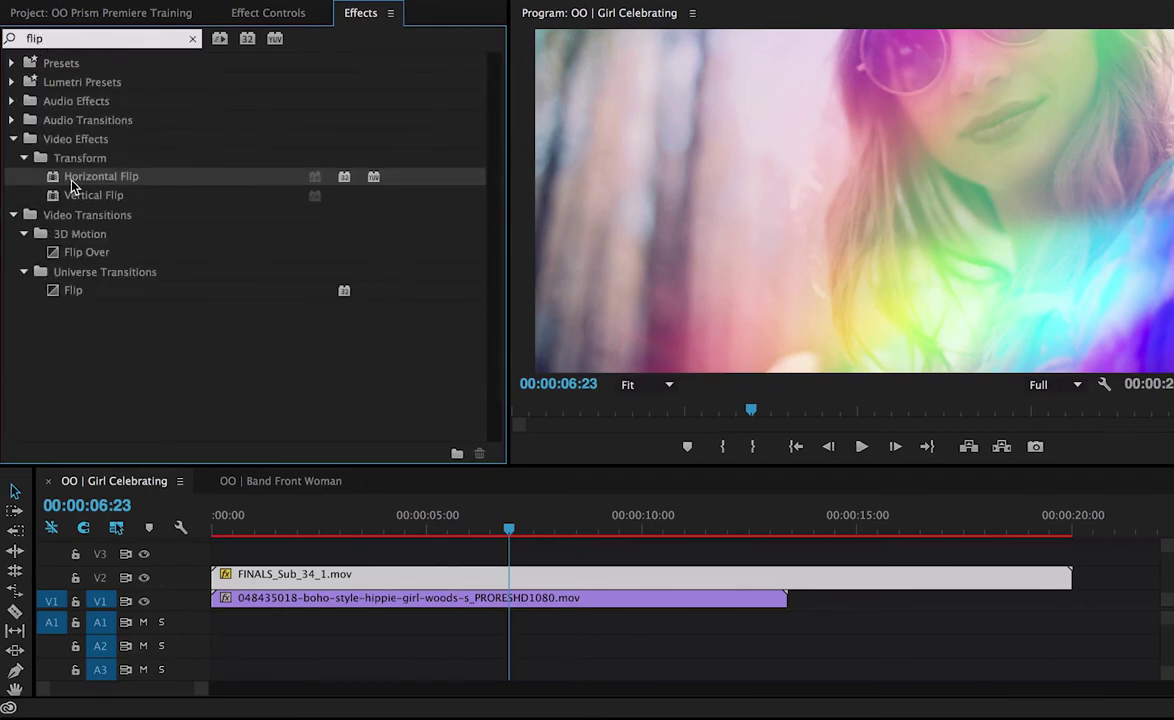
pyautogui.moveTo(80, 175); pyautogui.dragTo(293, 567)
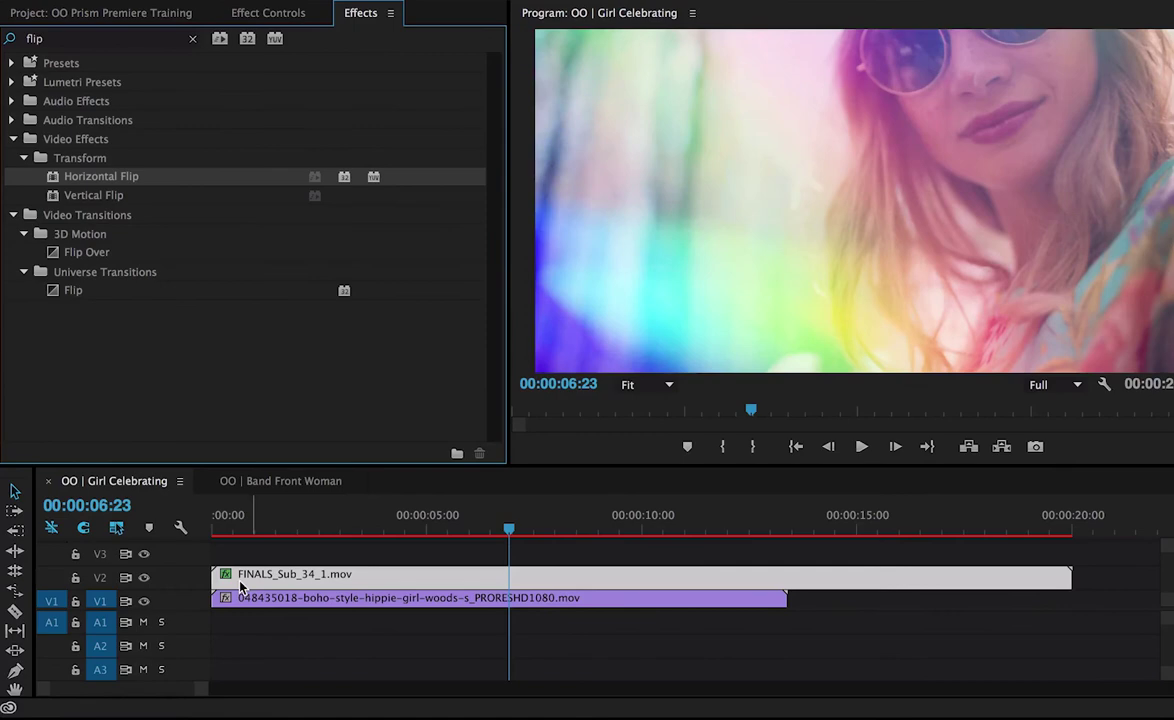
pyautogui.click(241, 533)
pyautogui.press('space')
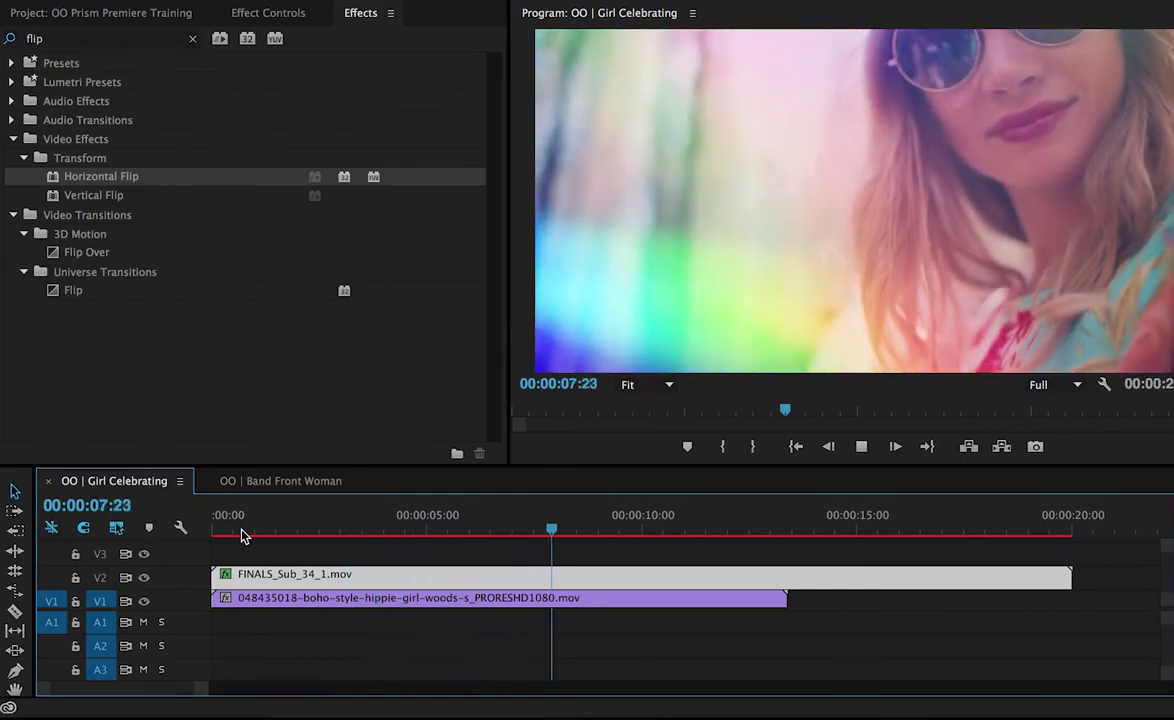
pyautogui.press('space')
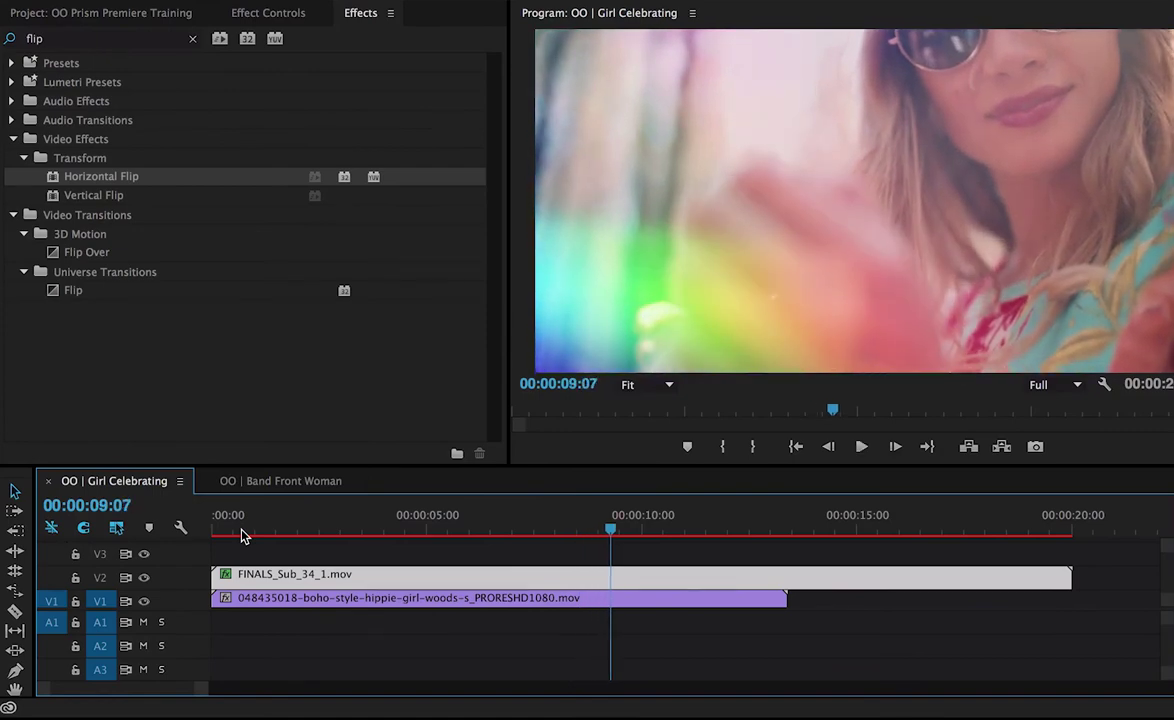